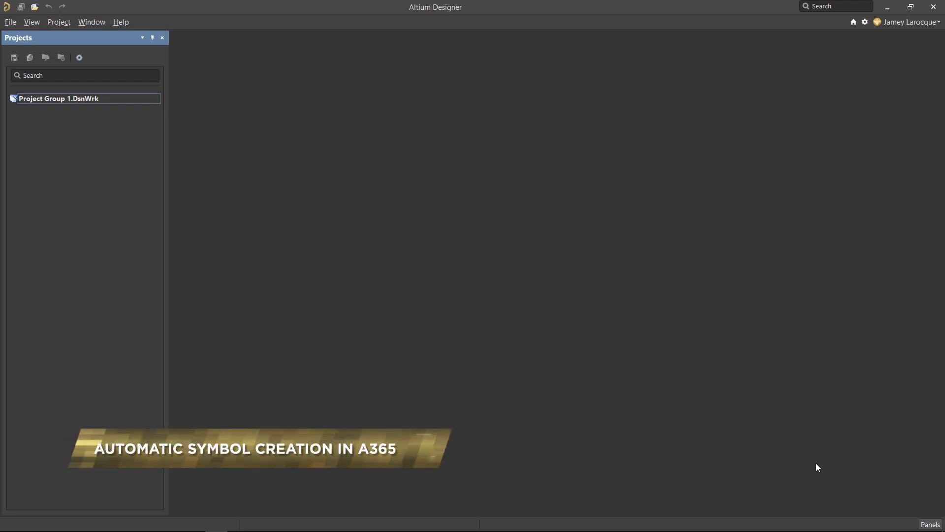
Show the Components panel, check its category filter without changing it, then close the panel
{"action": "left_click", "coordinate": [928, 525]}
{"action": "left_click", "coordinate": [908, 389]}
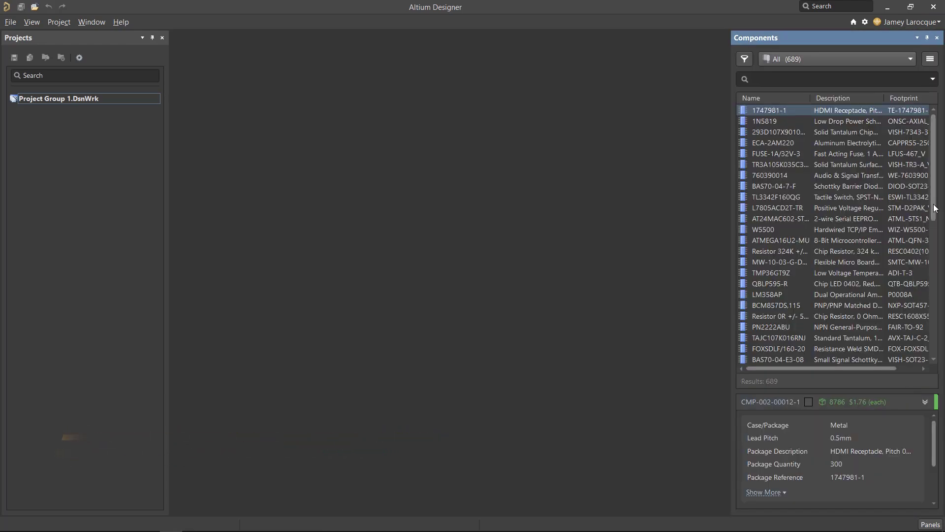
{"action": "left_click_drag", "start_coordinate": [932, 210], "coordinate": [936, 264]}
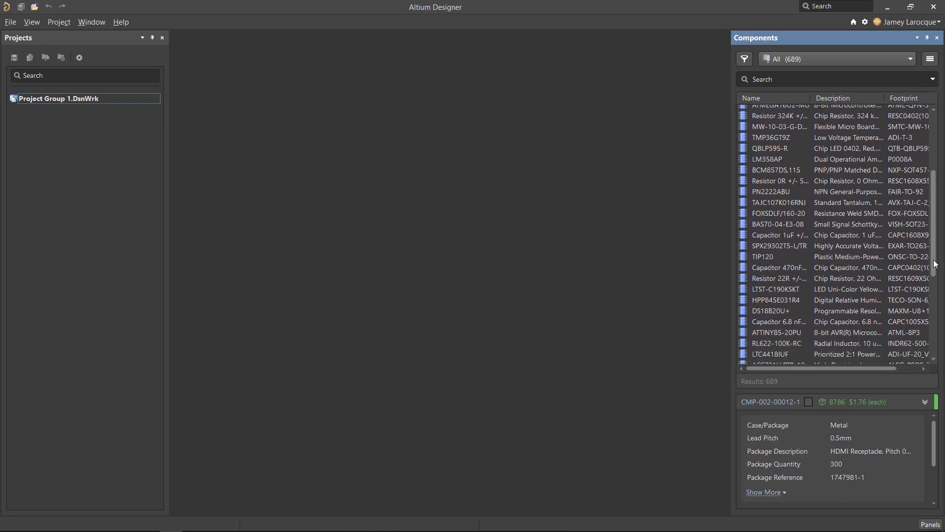
{"action": "left_click", "coordinate": [901, 61]}
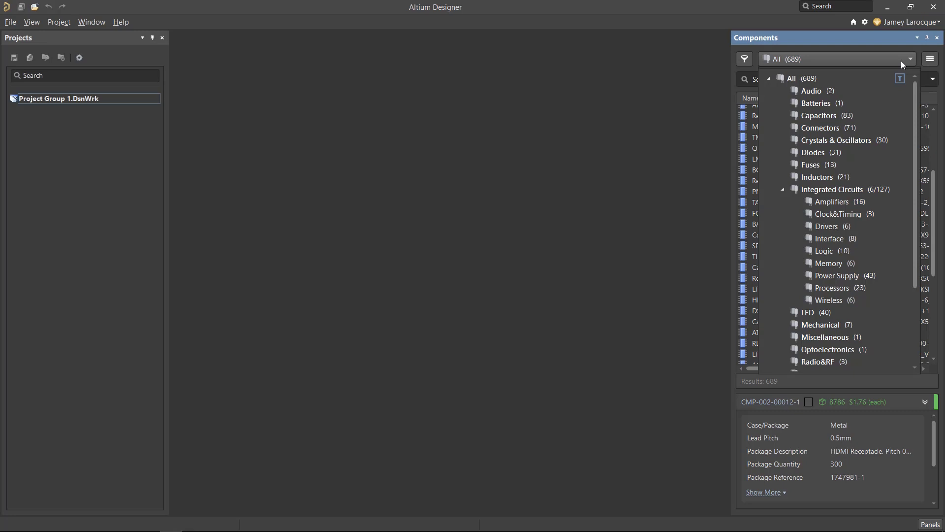
{"action": "left_click", "coordinate": [901, 60]}
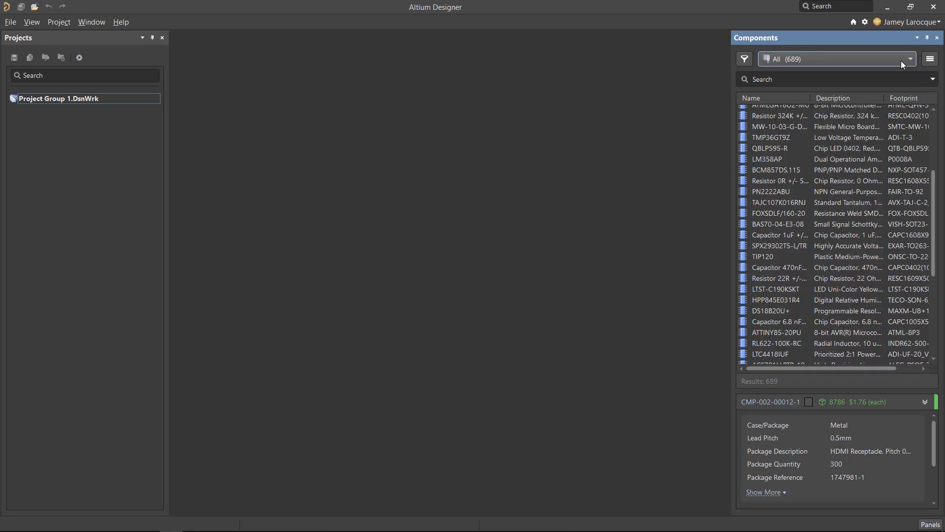
{"action": "right_click", "coordinate": [900, 40]}
{"action": "left_click", "coordinate": [902, 46]}
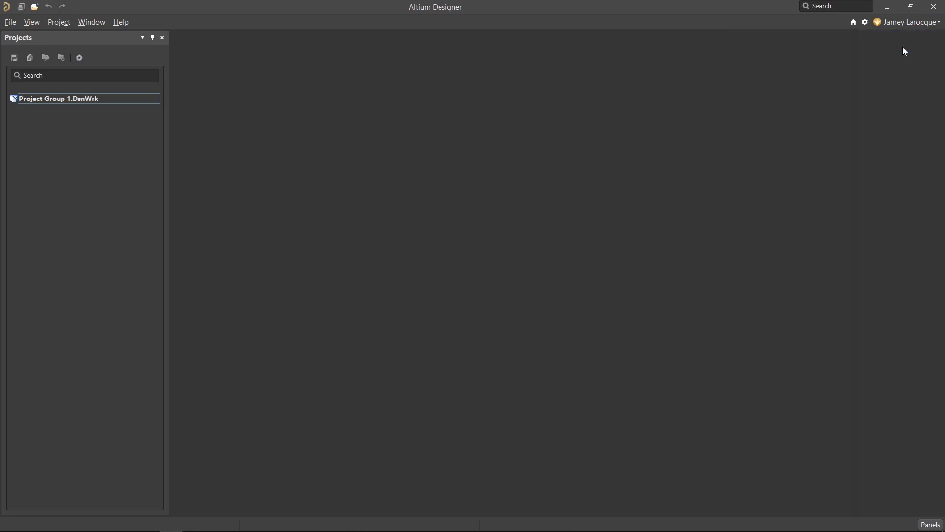
Check the account menu, then create a new component in the Connectors category
{"action": "left_click", "coordinate": [886, 23]}
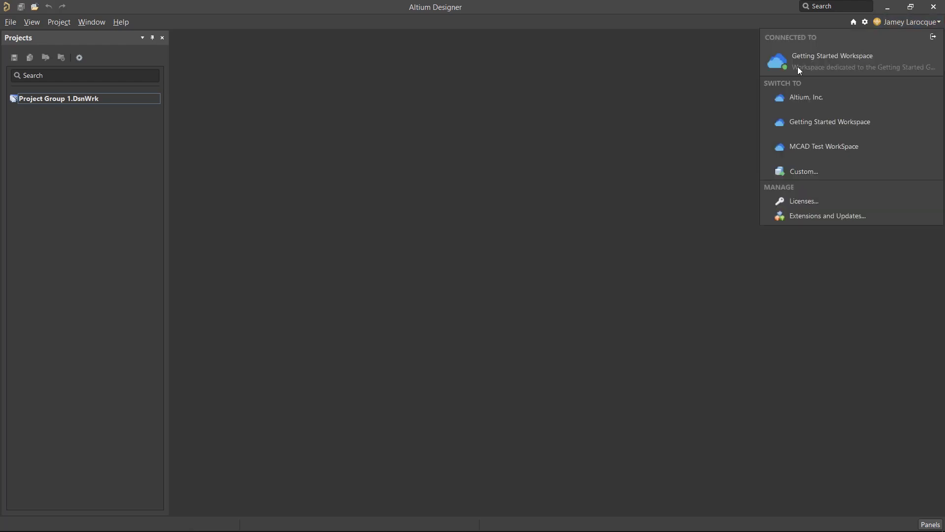
{"action": "left_click", "coordinate": [717, 66]}
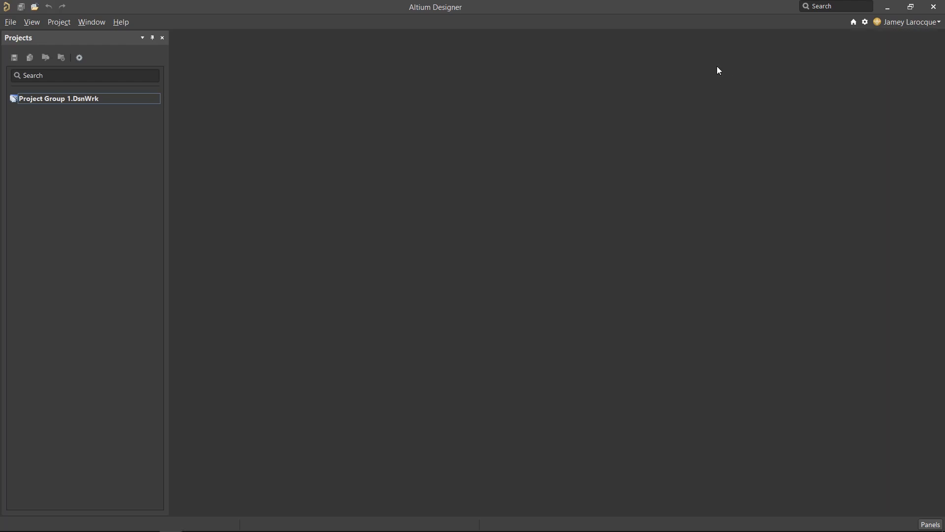
{"action": "left_click", "coordinate": [10, 22]}
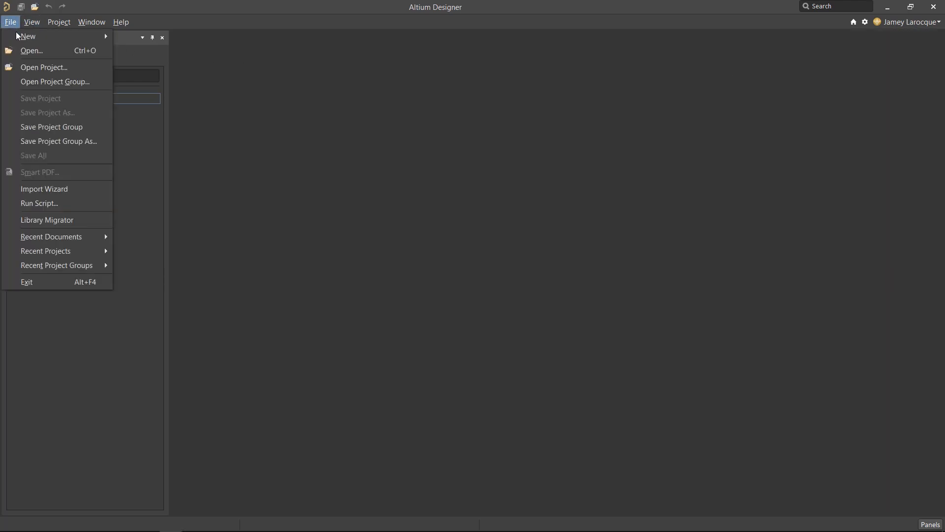
{"action": "mouse_move", "coordinate": [22, 37]}
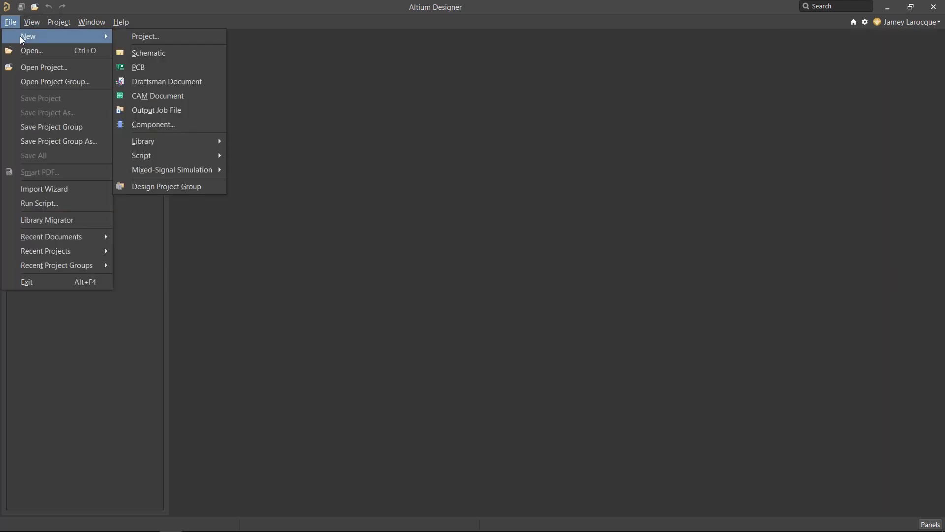
{"action": "left_click", "coordinate": [191, 123]}
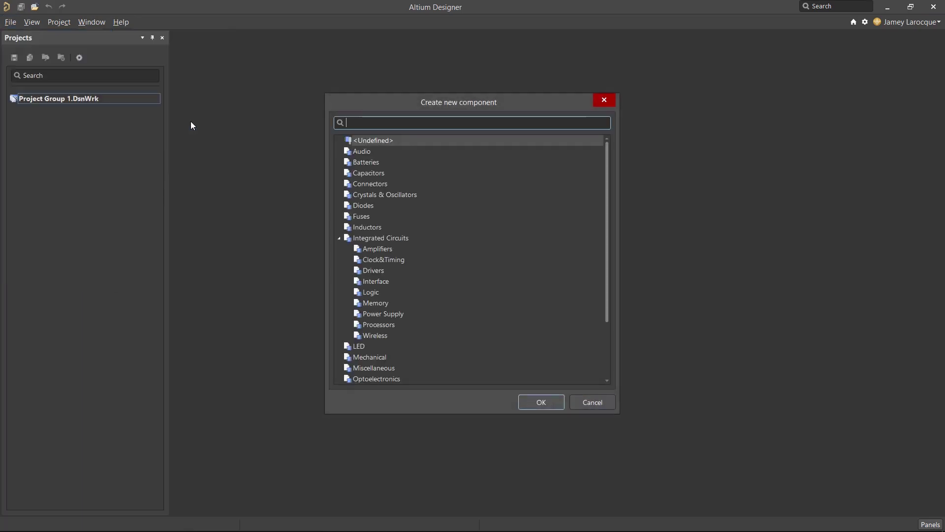
{"action": "left_click", "coordinate": [396, 185]}
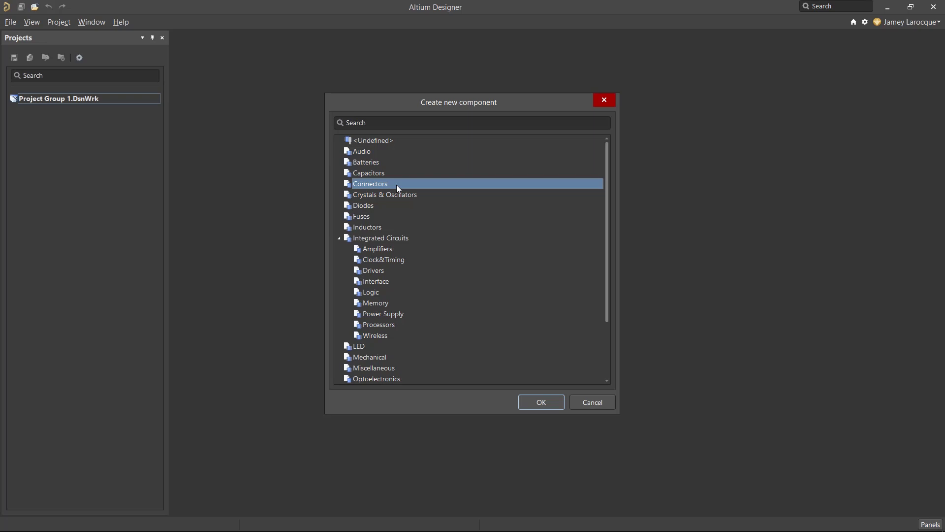
{"action": "left_click", "coordinate": [537, 402]}
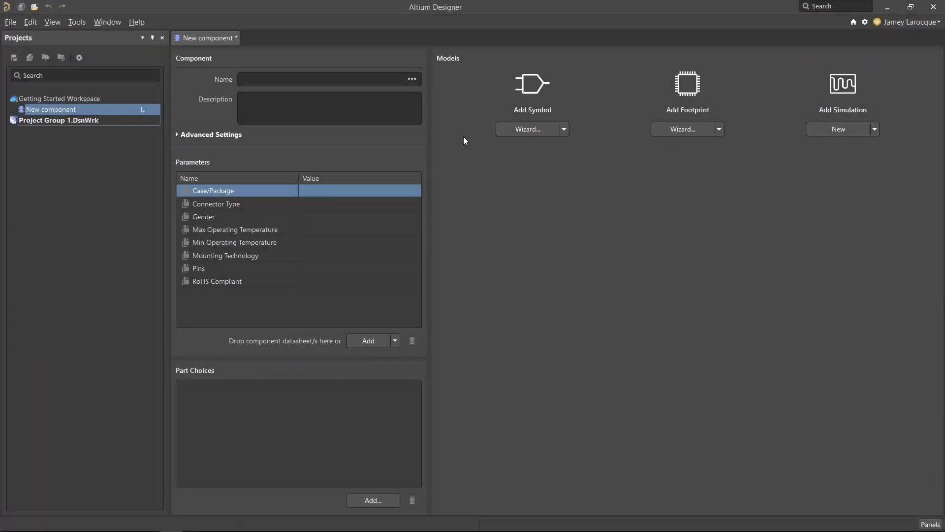
Place the cursor in the new connector's Name field, then in its Description field
{"action": "left_click", "coordinate": [364, 79]}
{"action": "left_click", "coordinate": [367, 102]}
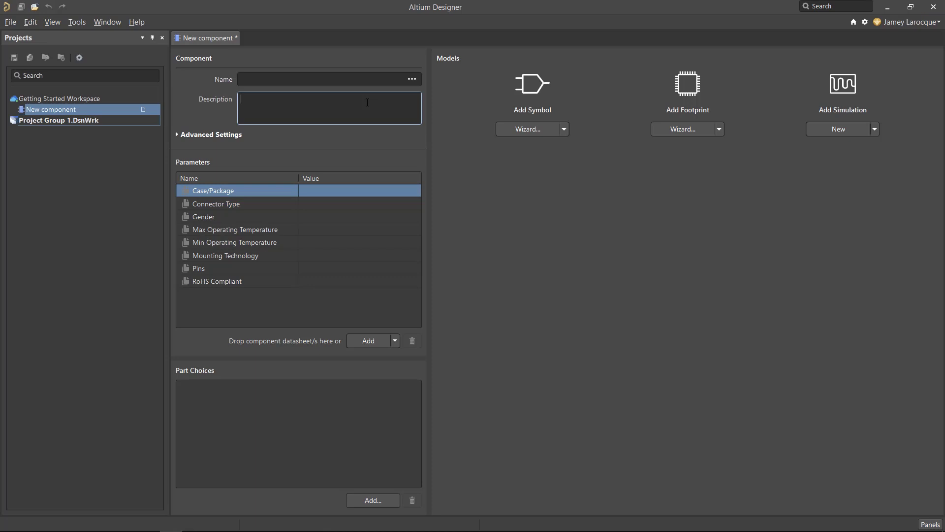
Search manufacturer parts for GSB343K33HR, select the Amphenol Commercial result, and review its models
{"action": "left_click", "coordinate": [410, 79]}
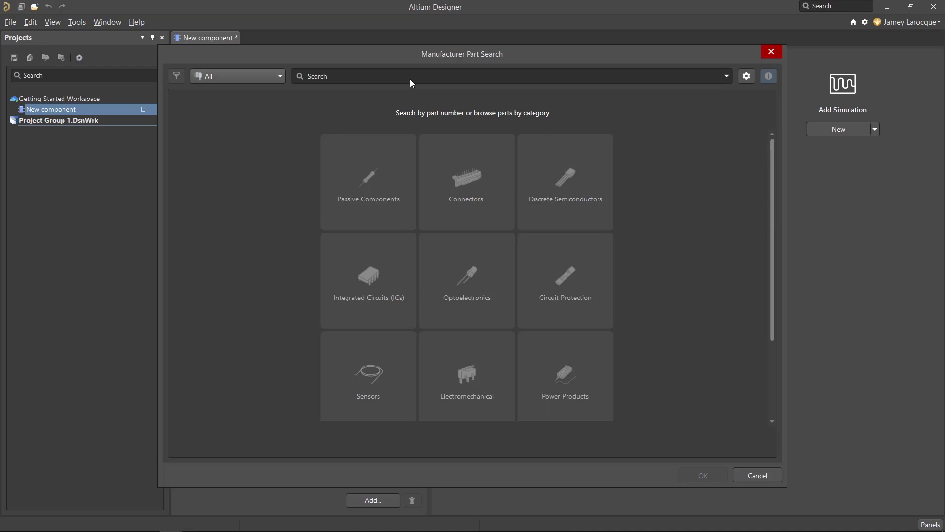
{"action": "left_click", "coordinate": [345, 77]}
{"action": "type", "text": "GSB34"}
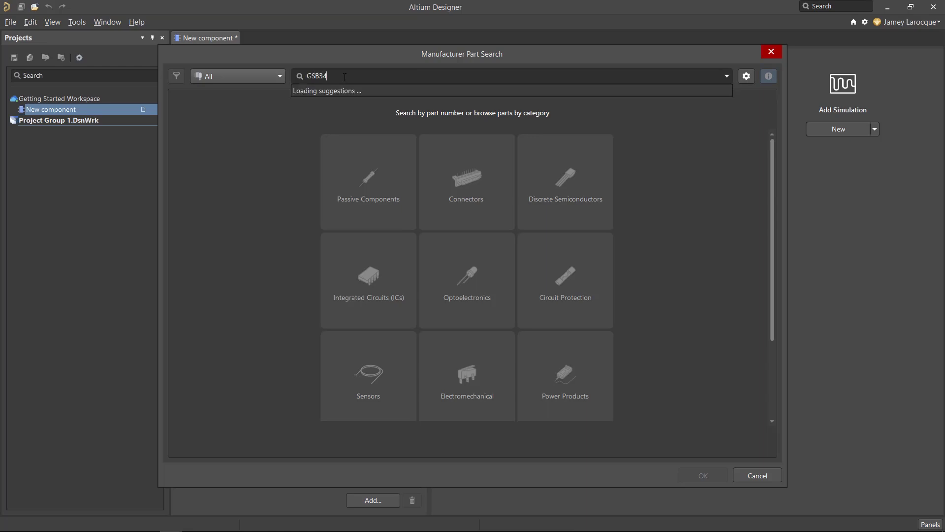
{"action": "type", "text": "3K33HR"}
{"action": "key", "text": "Return"}
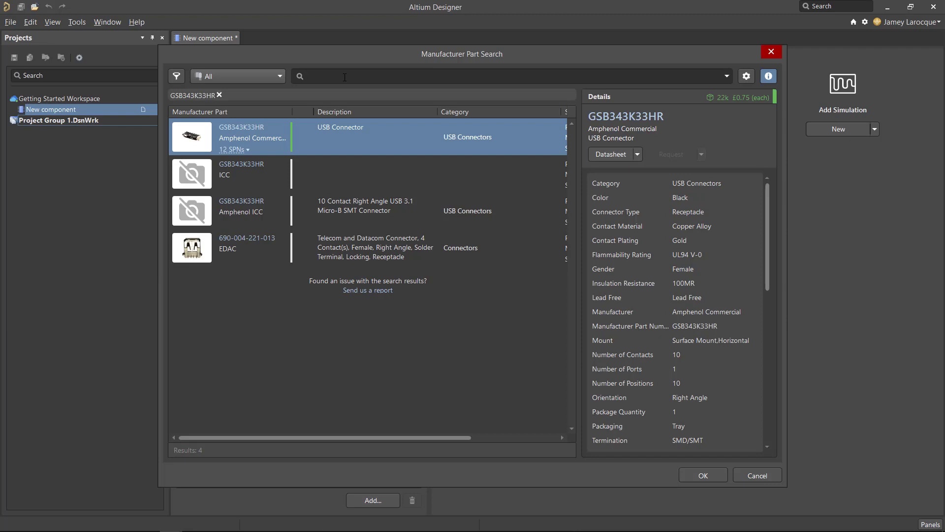
{"action": "left_click", "coordinate": [376, 139]}
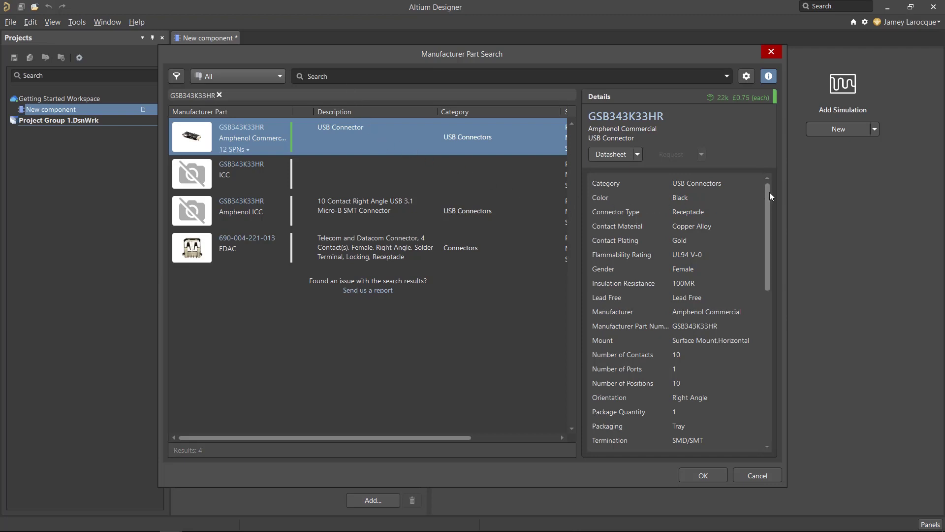
{"action": "left_click_drag", "start_coordinate": [769, 192], "coordinate": [782, 309]}
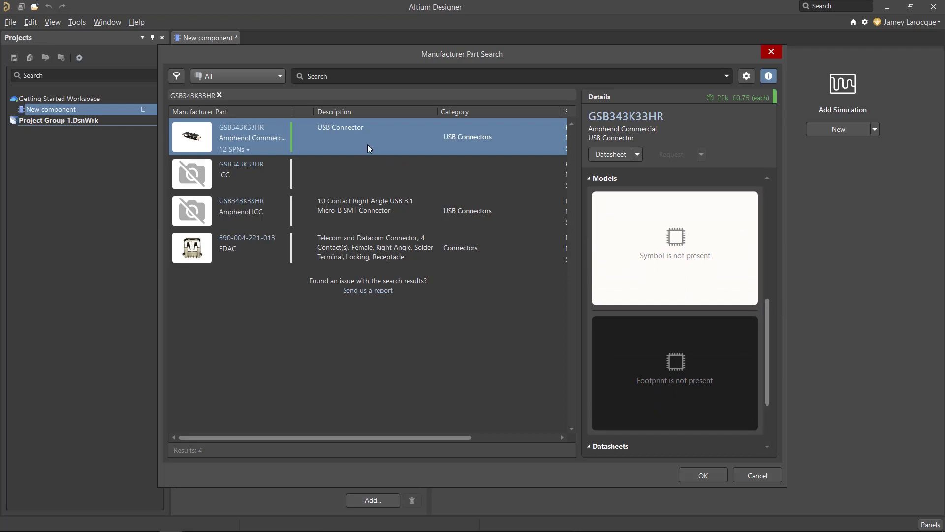
Fill the component from the Amphenol GSB343K33HR part and bring up the Add Symbol choices
{"action": "left_click", "coordinate": [687, 474]}
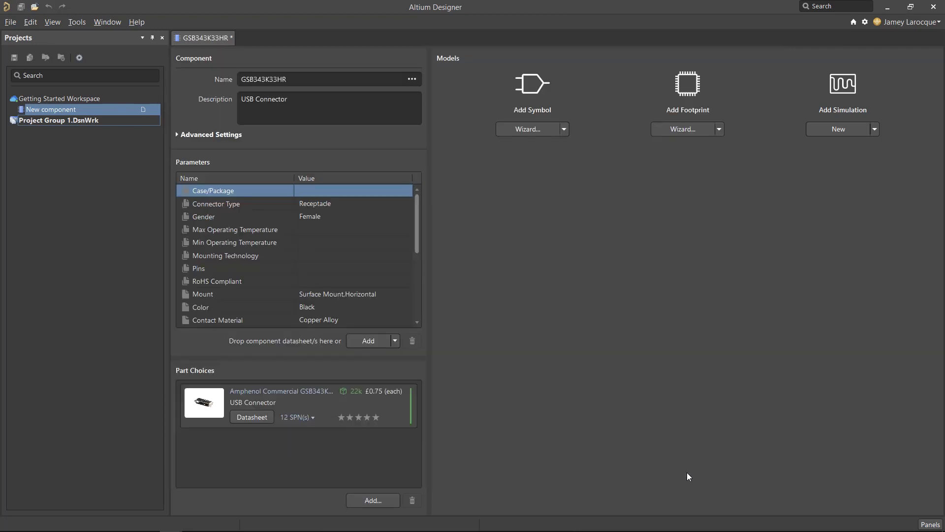
{"action": "left_click", "coordinate": [565, 130]}
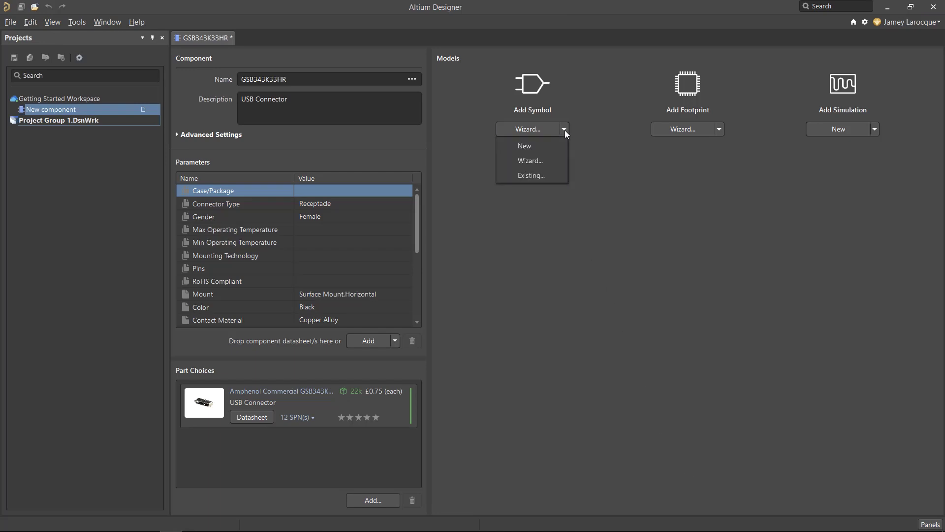
Start the Symbol Wizard with 12 pins in a single in-line layout
{"action": "left_click", "coordinate": [550, 161]}
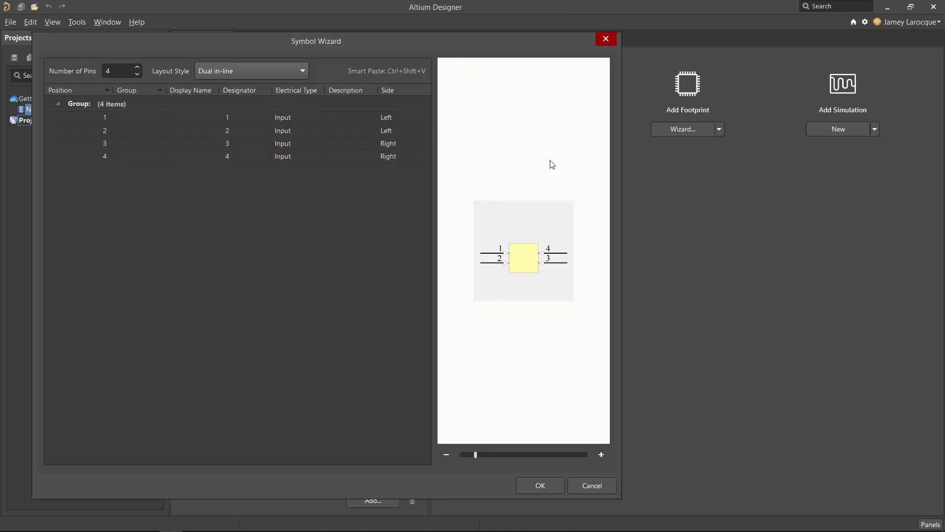
{"action": "double_click", "coordinate": [126, 72]}
{"action": "type", "text": "12"}
{"action": "left_click", "coordinate": [256, 71]}
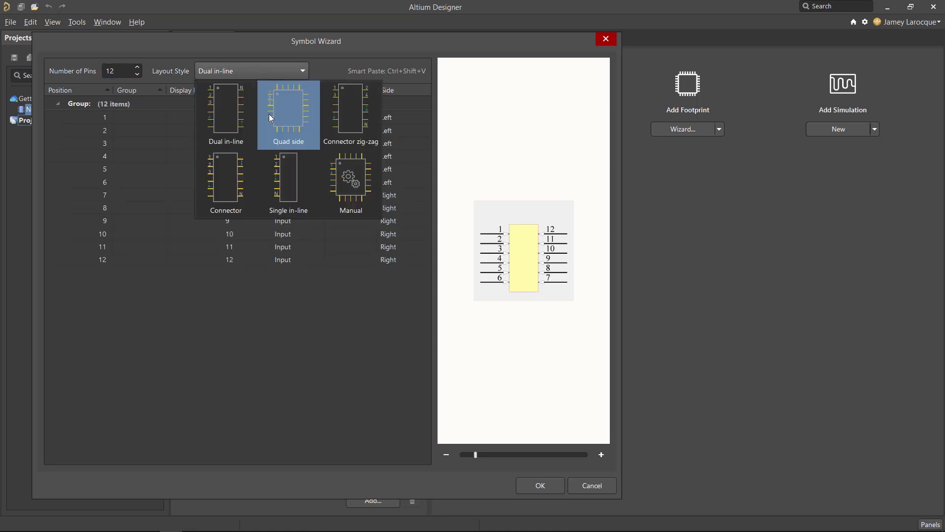
{"action": "left_click", "coordinate": [292, 187]}
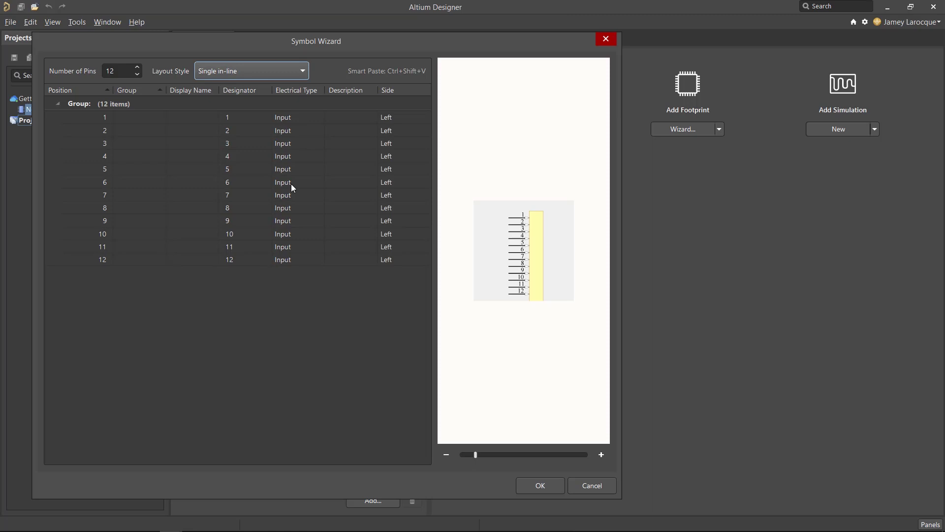
Name the pins VBUS, D-, D+, ID, GND, STDA_SSTX±, GND_DRAIN, STDA_SSRX±, SHIELD, SHIELD
{"action": "left_click", "coordinate": [200, 117]}
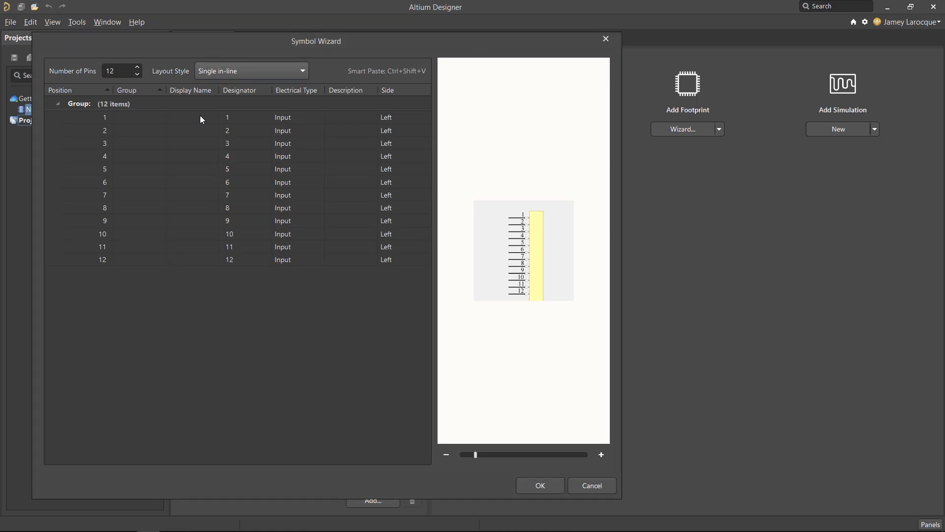
{"action": "type", "text": "VBUS D- D+ ID GND STDA_SSTX-"}
{"action": "key", "text": "Return"}
{"action": "type", "text": "STDA_SSTX+"}
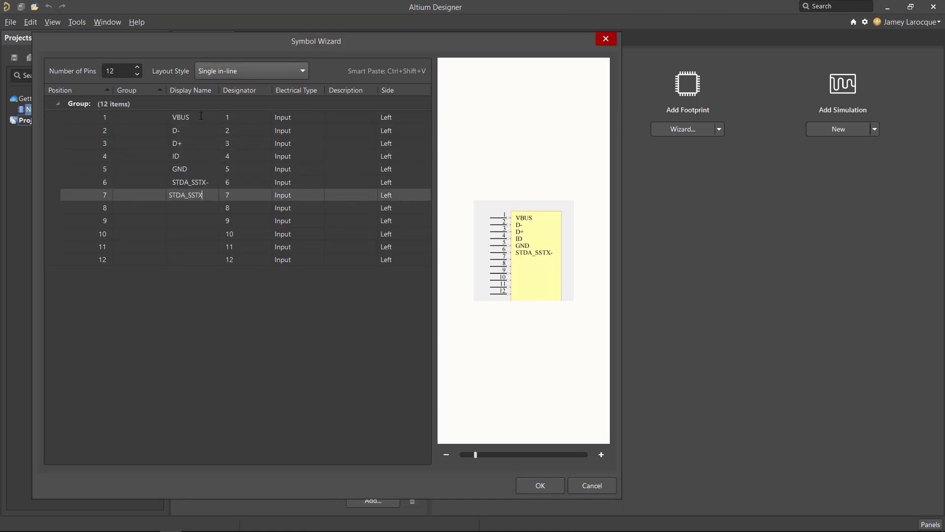
{"action": "key", "text": "Return"}
{"action": "type", "text": "GND_DRAIN"}
{"action": "key", "text": "Return"}
{"action": "type", "text": "STDA_SSRX- STDA_SSRX+ SHIELD SHIELD"}
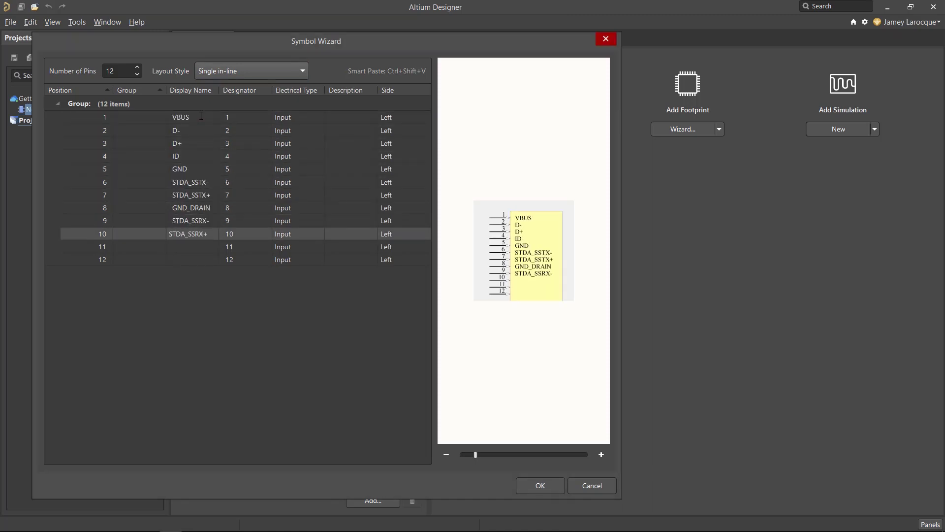
Set electrical types: Power for pins 1, 5, 8; I/O for 2-3; Output for 6-7; Passive for 11-12
{"action": "left_click", "coordinate": [318, 117]}
{"action": "left_click", "coordinate": [318, 130]}
{"action": "left_click", "coordinate": [318, 144]}
{"action": "left_click", "coordinate": [319, 169]}
{"action": "left_click_drag", "start_coordinate": [319, 168], "coordinate": [310, 255]}
{"action": "left_click_drag", "start_coordinate": [319, 182], "coordinate": [315, 228]}
{"action": "left_click_drag", "start_coordinate": [319, 207], "coordinate": [306, 292]}
{"action": "left_click_drag", "start_coordinate": [319, 247], "coordinate": [315, 301]}
{"action": "left_click", "coordinate": [319, 259]}
{"action": "left_click", "coordinate": [315, 318]}
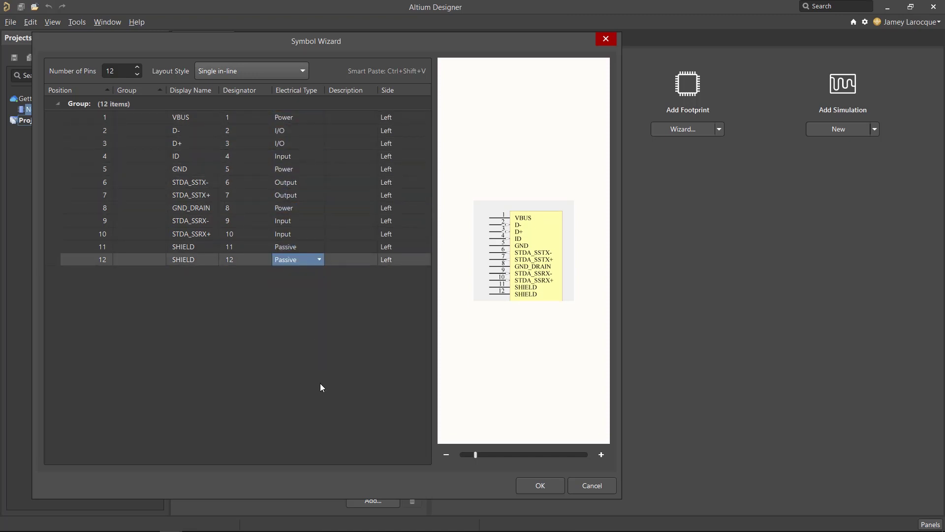
Generate the symbol and give all twelve pins a length of 200mil
{"action": "left_click", "coordinate": [527, 485]}
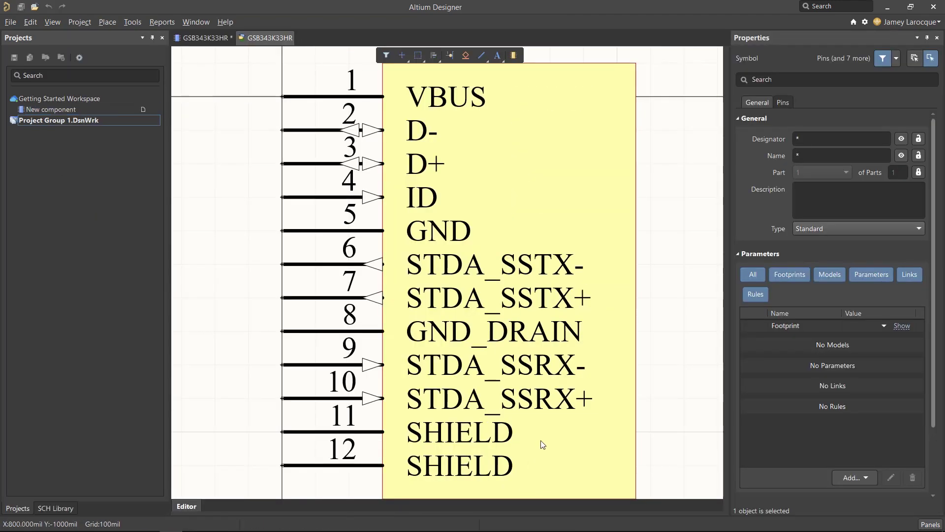
{"action": "scroll", "coordinate": [545, 429], "scroll_direction": "down", "scroll_amount": 3, "text": "ctrl"}
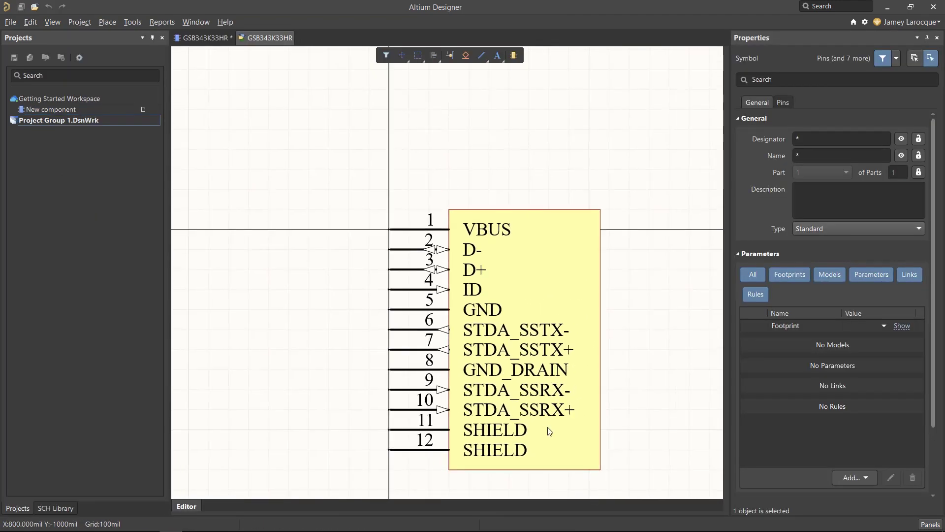
{"action": "left_click_drag", "start_coordinate": [358, 213], "coordinate": [480, 459]}
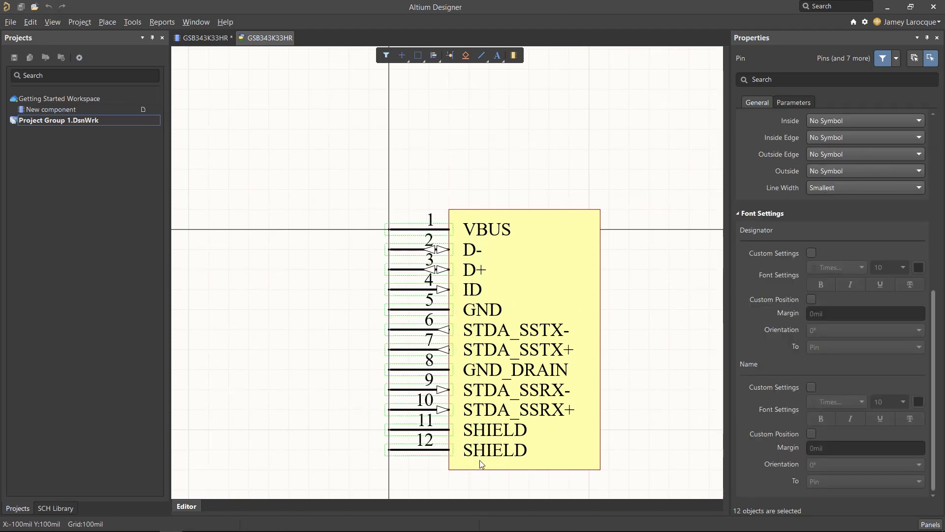
{"action": "scroll", "coordinate": [824, 304], "scroll_direction": "up", "scroll_amount": 8}
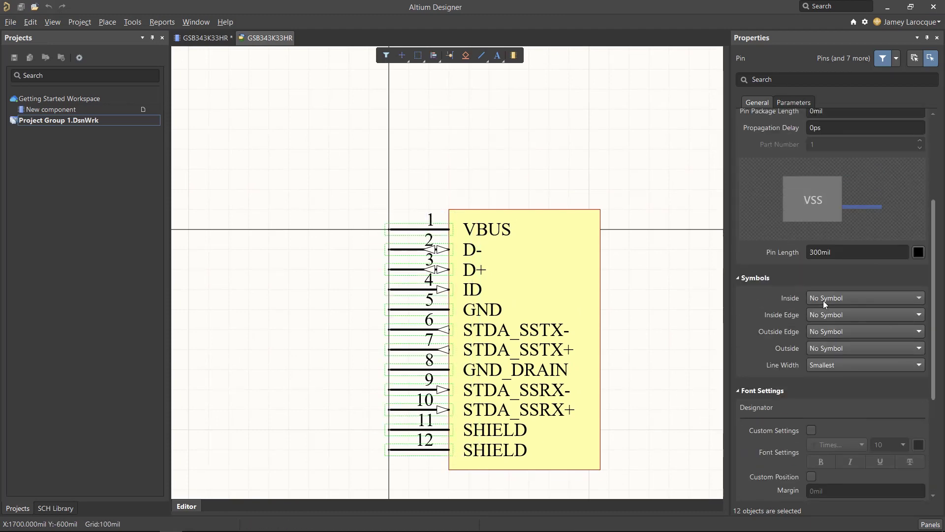
{"action": "left_click", "coordinate": [834, 399]}
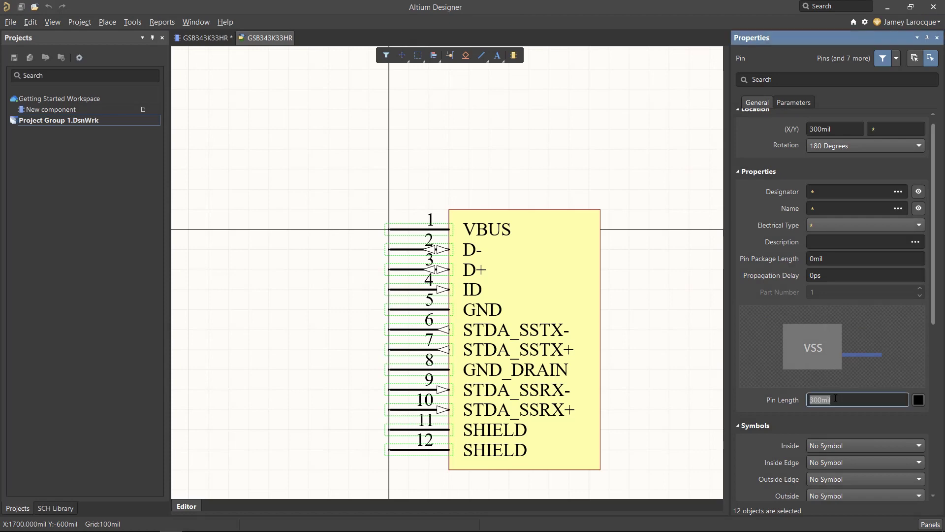
{"action": "type", "text": "200"}
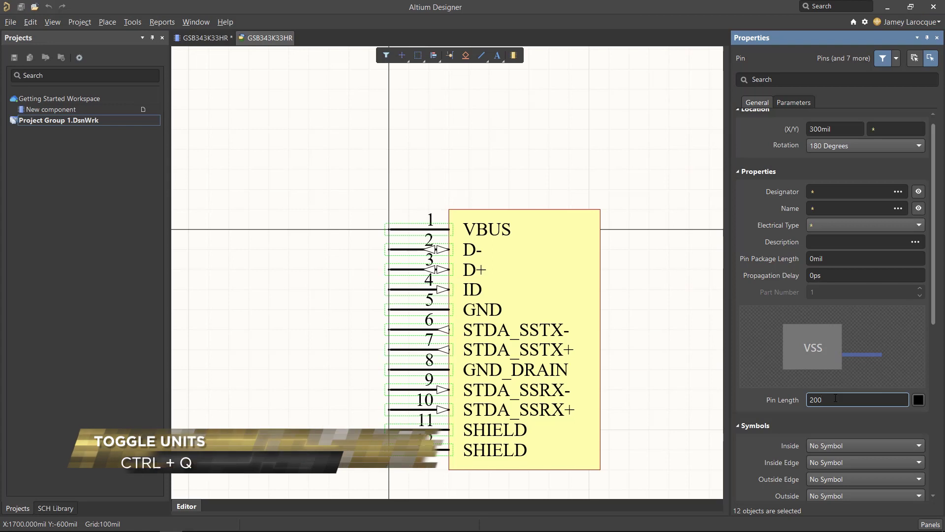
{"action": "key", "text": "Return"}
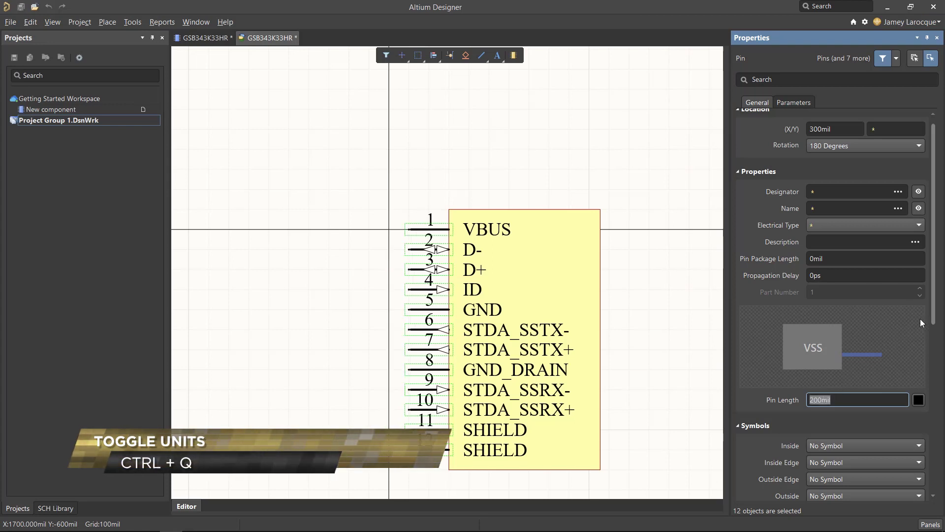
Enable custom fonts for pin designators and names, setting both to Arial
{"action": "left_click_drag", "start_coordinate": [937, 327], "coordinate": [942, 482]}
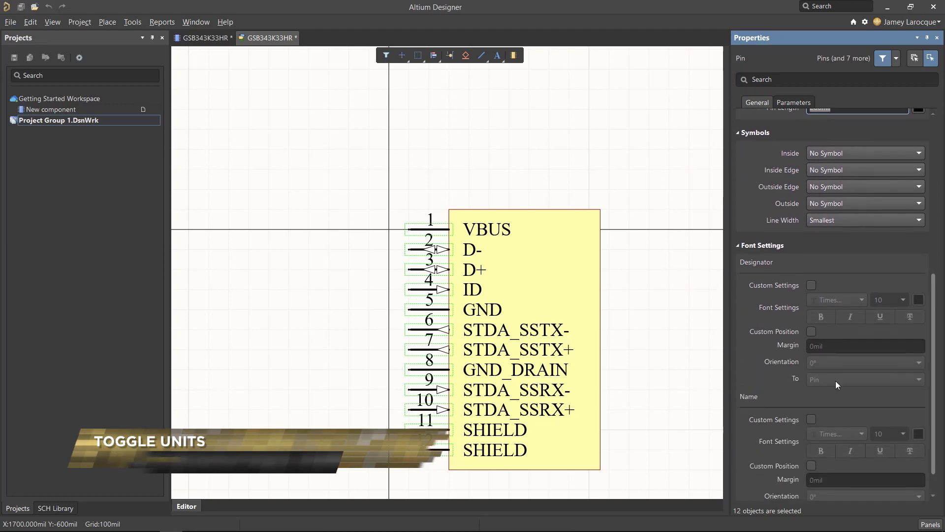
{"action": "left_click", "coordinate": [811, 285]}
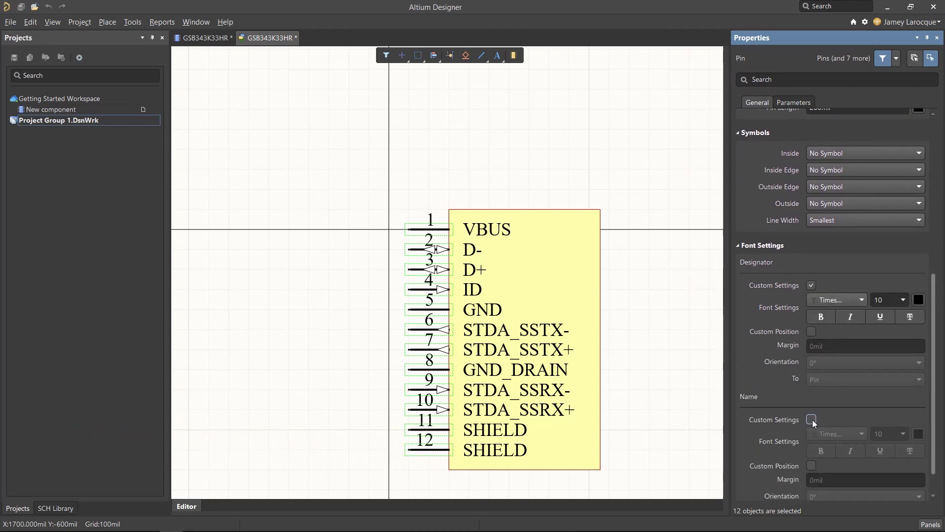
{"action": "left_click", "coordinate": [811, 418]}
{"action": "left_click", "coordinate": [823, 300]}
{"action": "scroll", "coordinate": [823, 300], "scroll_direction": "up", "scroll_amount": 15}
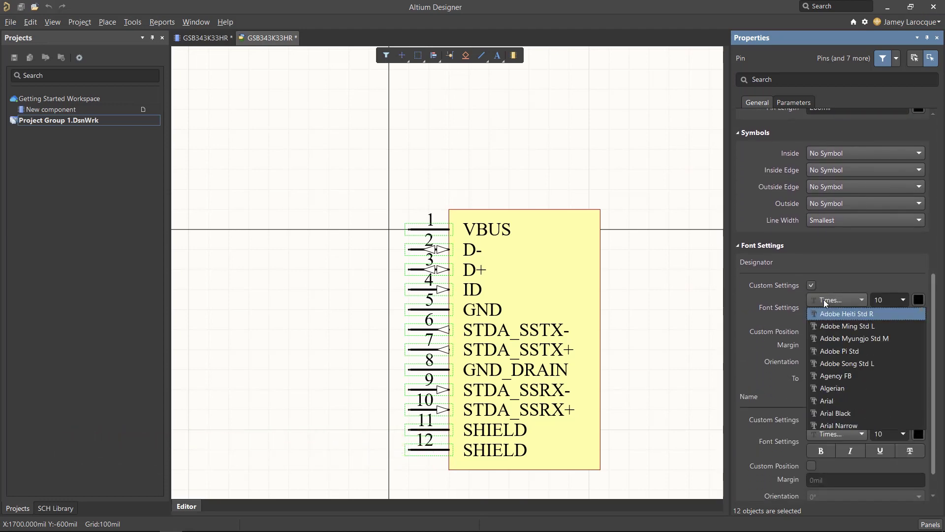
{"action": "left_click", "coordinate": [837, 401]}
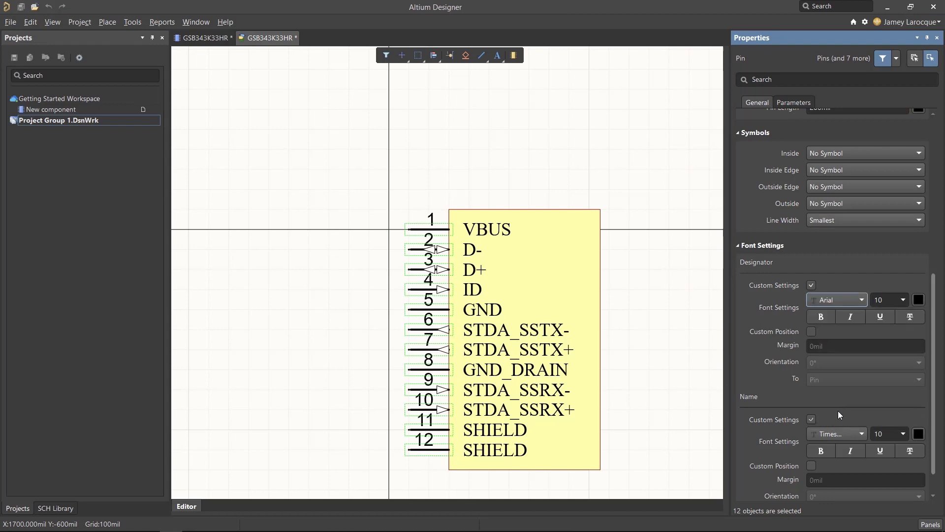
{"action": "left_click", "coordinate": [837, 433]}
{"action": "scroll", "coordinate": [837, 433], "scroll_direction": "up", "scroll_amount": 15}
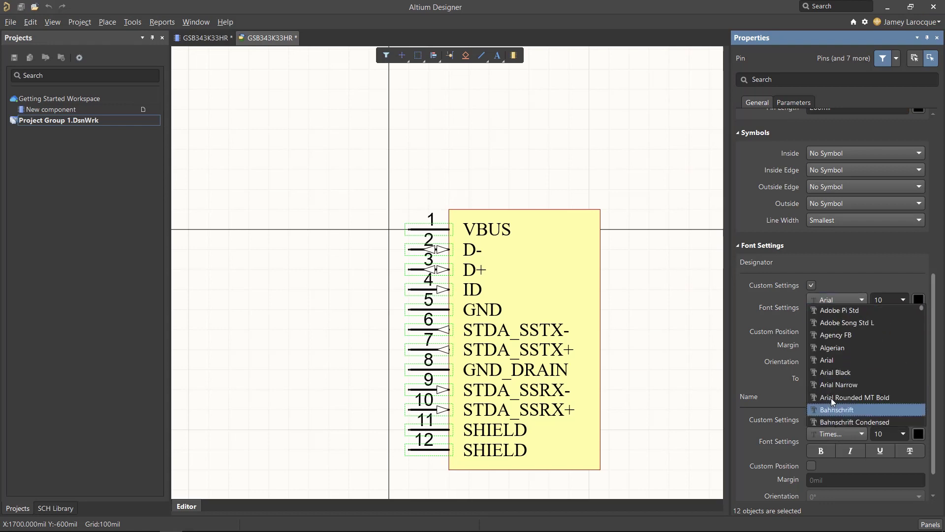
{"action": "left_click", "coordinate": [828, 359]}
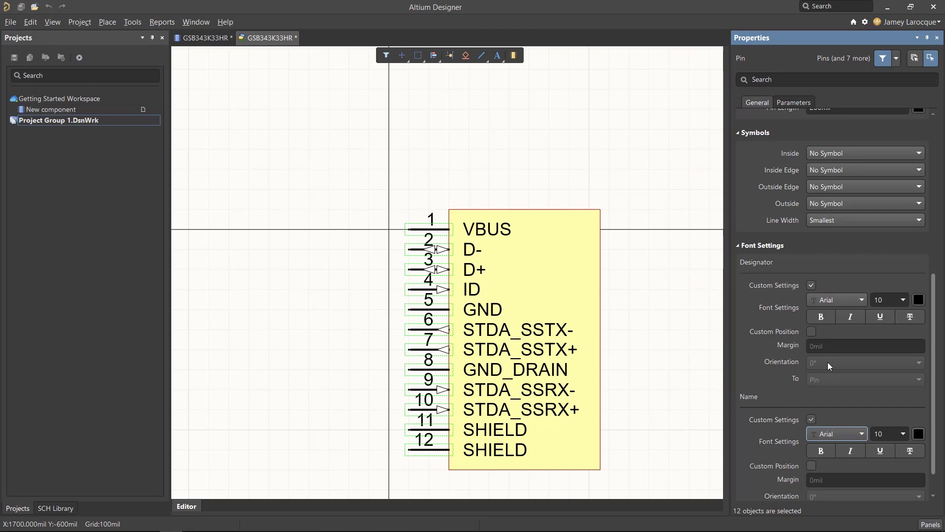
{"action": "left_click", "coordinate": [670, 332]}
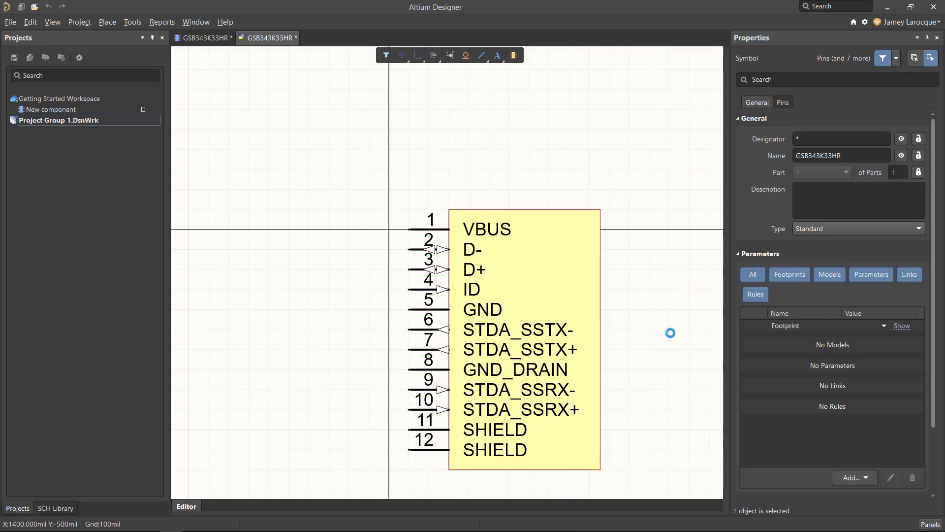
Shift the whole symbol 100 mil to the left
{"action": "scroll", "coordinate": [389, 228], "scroll_direction": "up", "scroll_amount": 5, "text": "ctrl"}
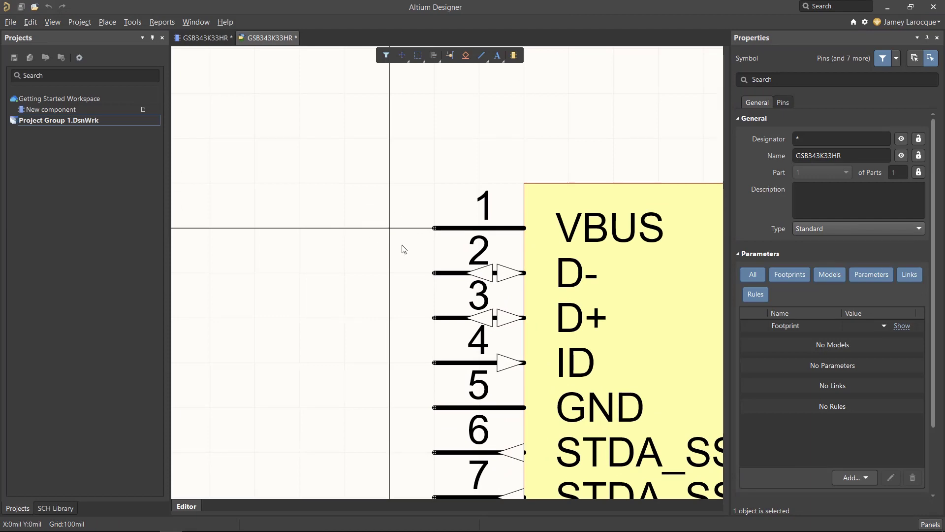
{"action": "scroll", "coordinate": [404, 249], "scroll_direction": "down", "scroll_amount": 5, "text": "ctrl"}
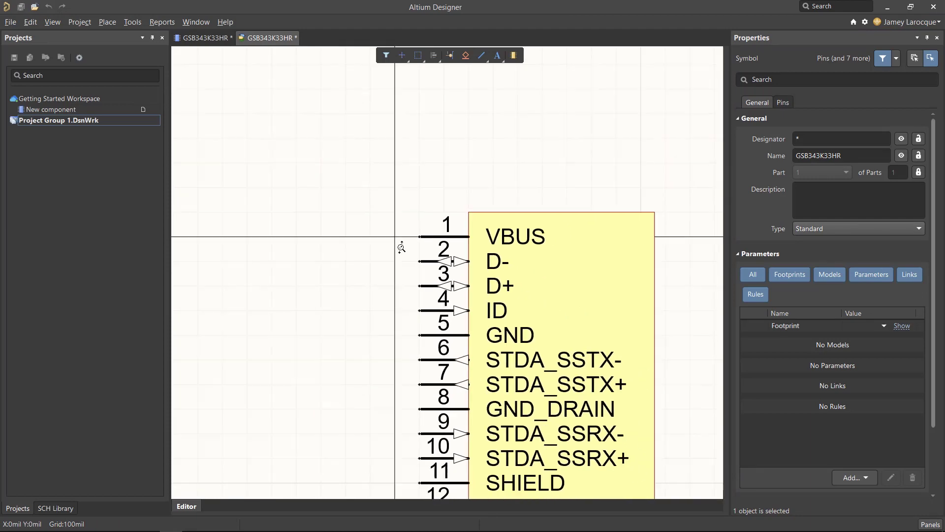
{"action": "left_click_drag", "start_coordinate": [385, 213], "coordinate": [590, 444]}
{"action": "left_click_drag", "start_coordinate": [408, 406], "coordinate": [392, 406]}
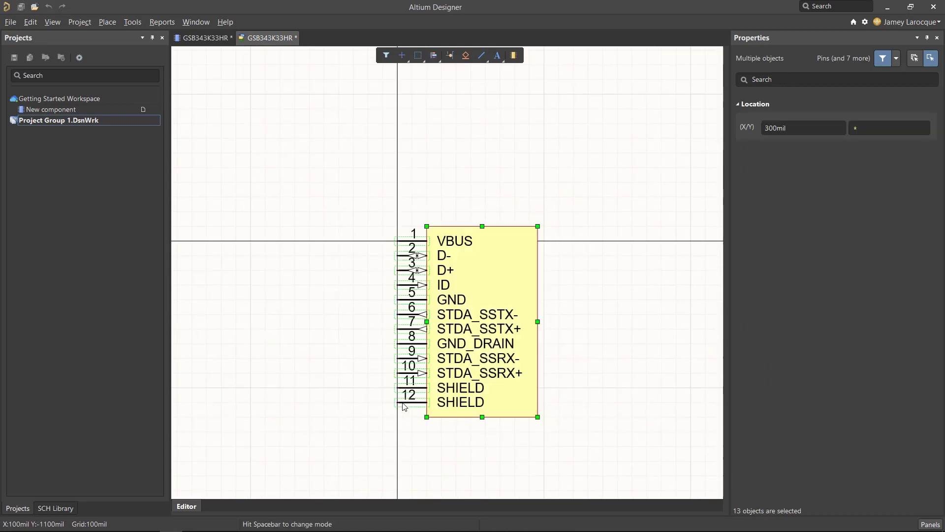
{"action": "left_click", "coordinate": [328, 289]}
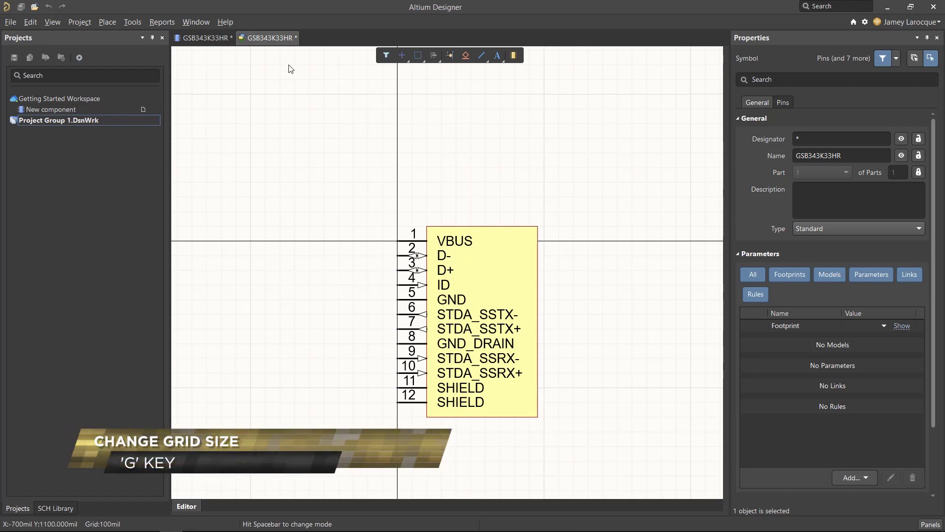
Save the symbol document and close its editor
{"action": "right_click", "coordinate": [277, 37]}
{"action": "left_click", "coordinate": [313, 104]}
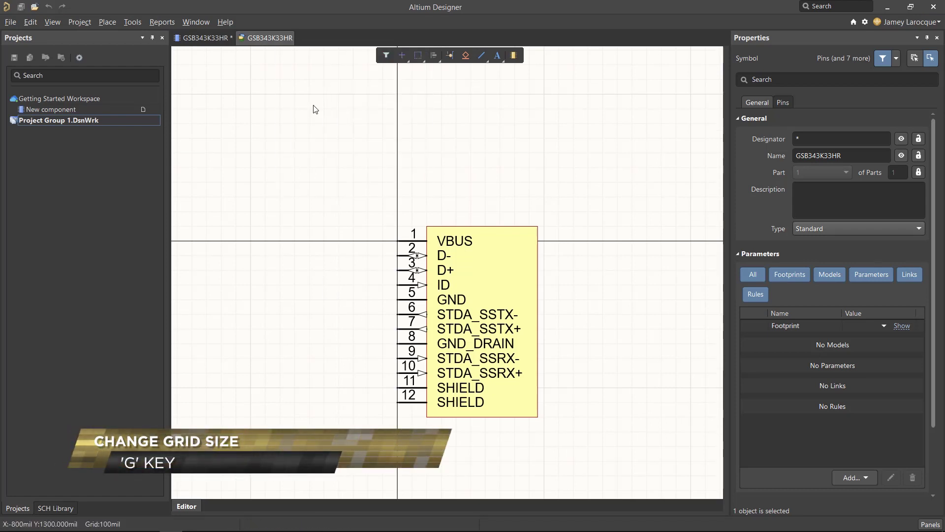
{"action": "right_click", "coordinate": [274, 37]}
{"action": "left_click", "coordinate": [290, 46]}
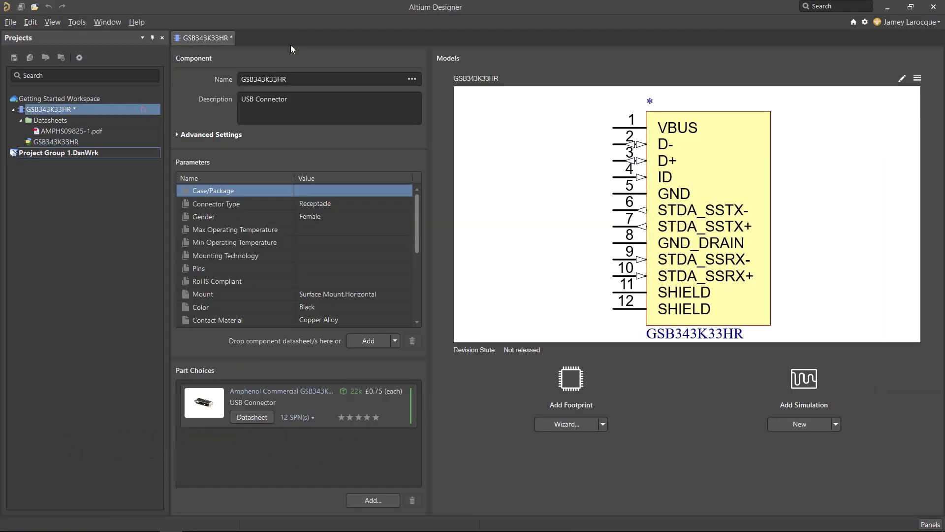
Save the GSB343K33HR component document, then dismiss the project entry's context menu
{"action": "right_click", "coordinate": [217, 37]}
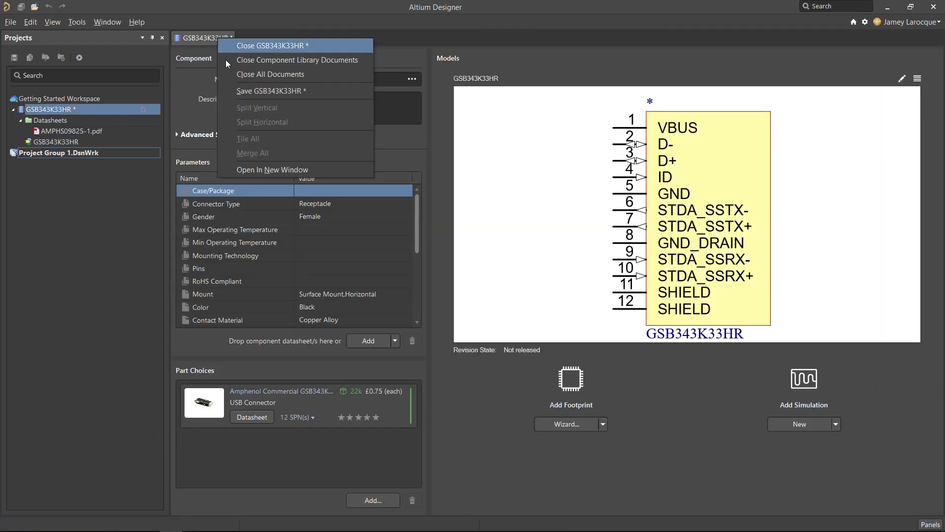
{"action": "left_click", "coordinate": [229, 91]}
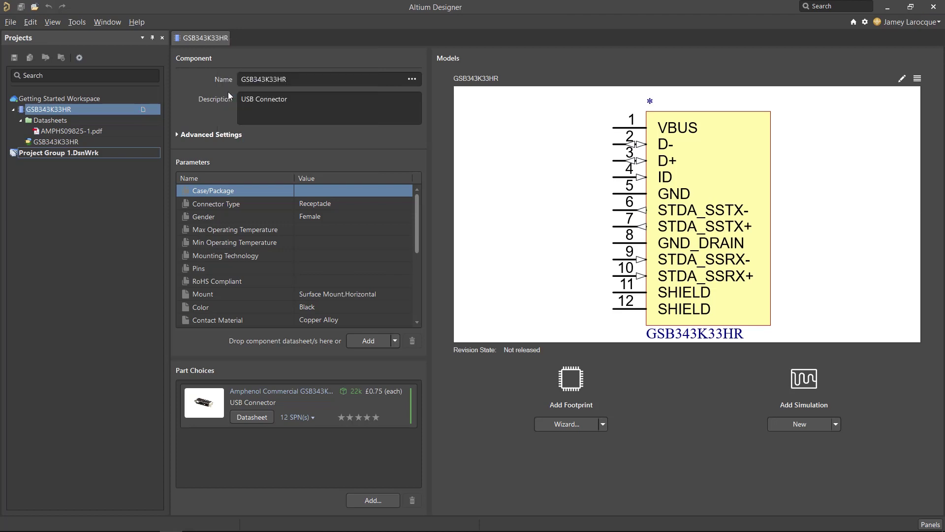
{"action": "right_click", "coordinate": [126, 109]}
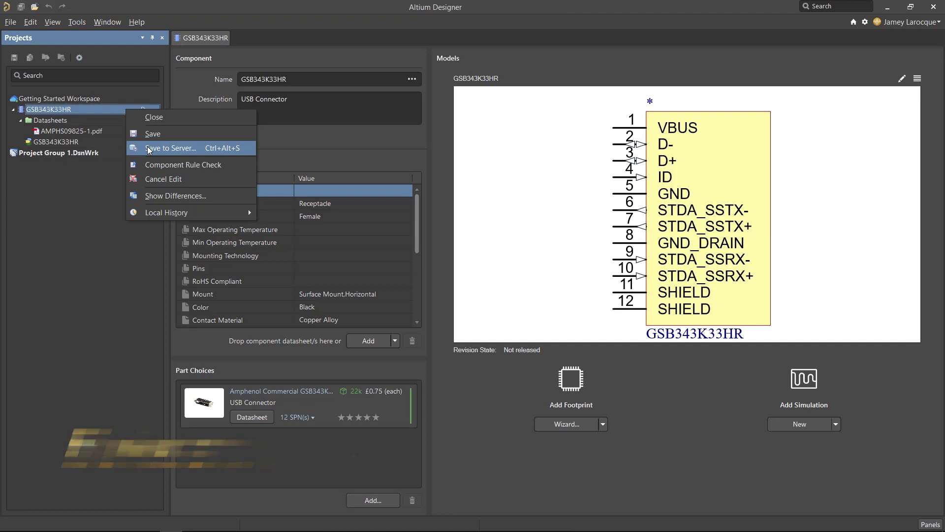
{"action": "left_click", "coordinate": [98, 203]}
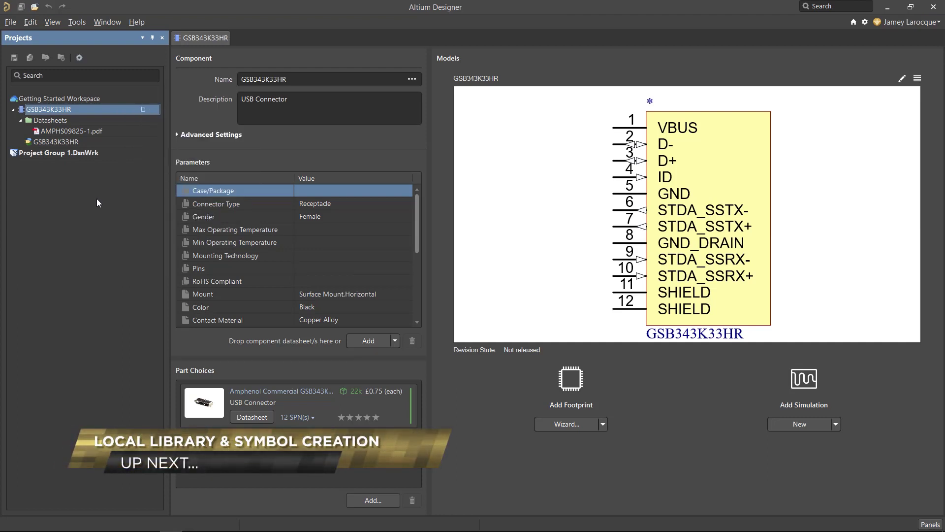